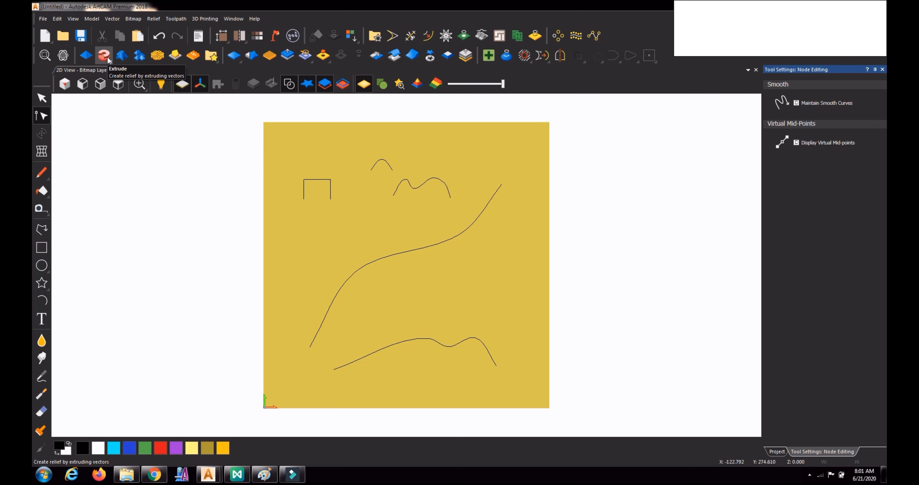
Start an Extrude relief and assign the long S-shaped curve as its drive rail.
click(108, 59)
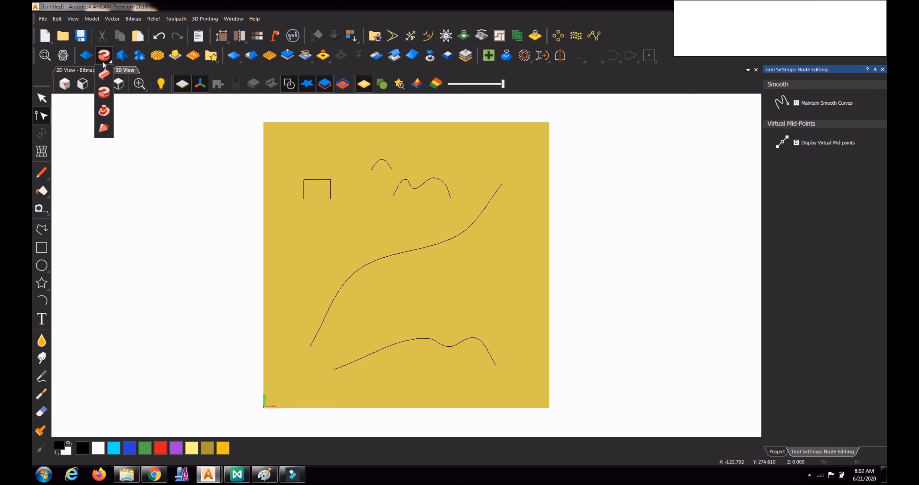
click(103, 93)
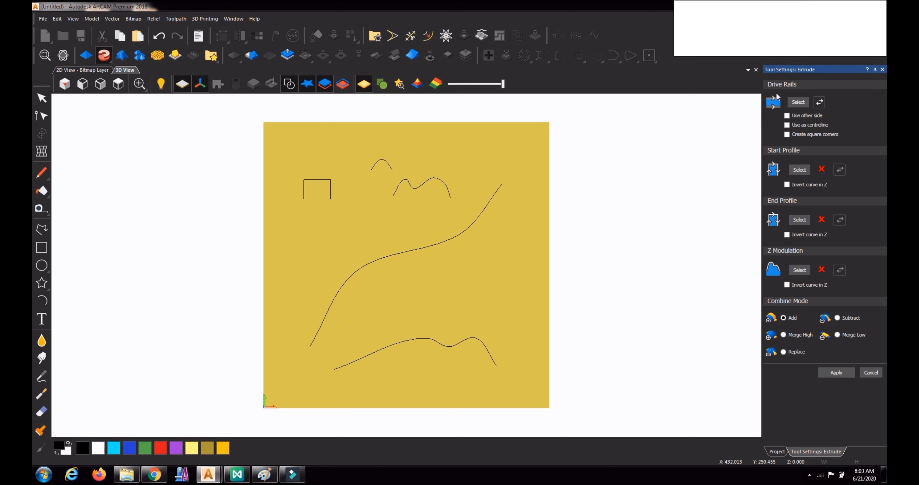
click(437, 244)
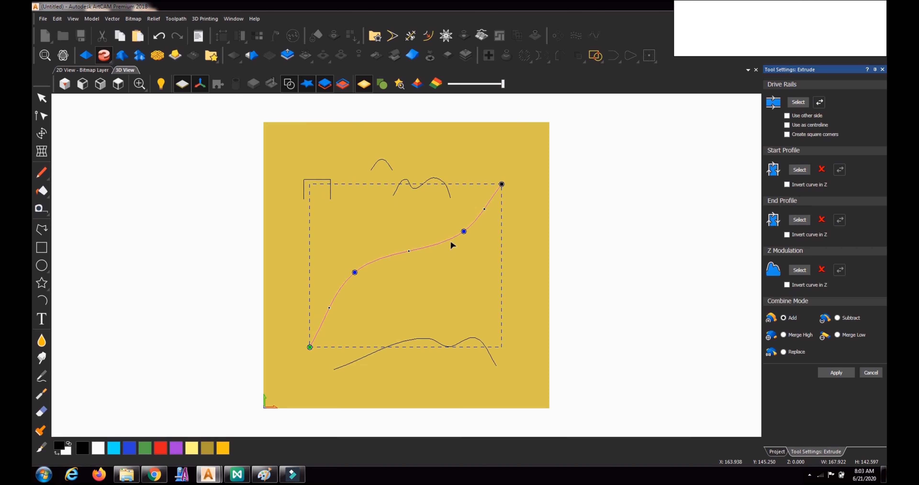
click(800, 102)
Assign the small two-humped wavy curve as the extrusion's start profile and inspect the preview.
click(437, 181)
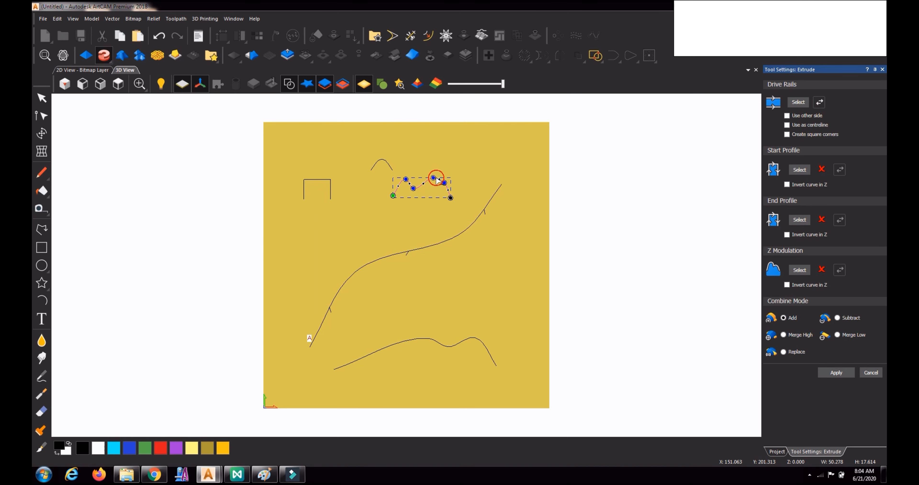
click(800, 169)
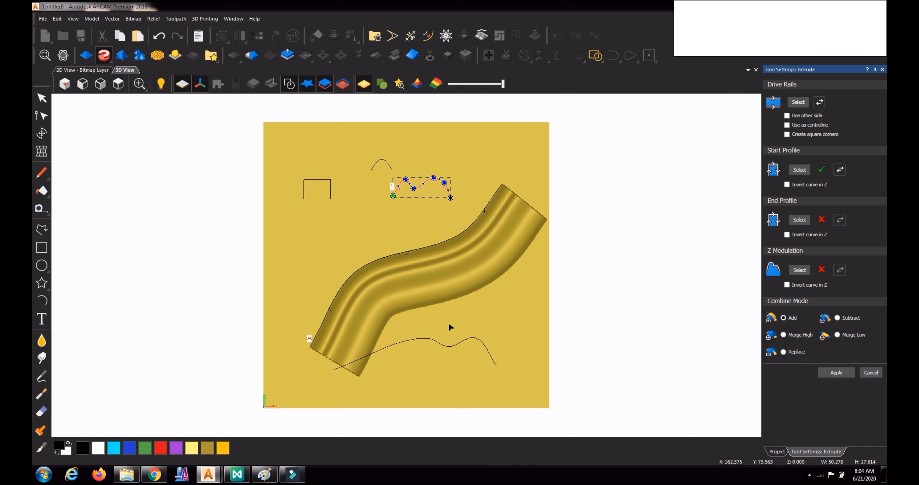
drag(447, 322, 419, 301)
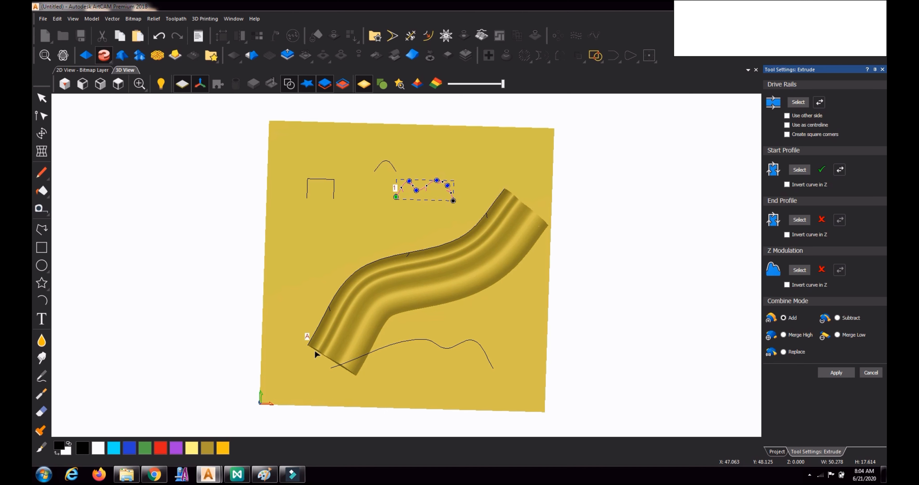
drag(323, 339, 344, 237)
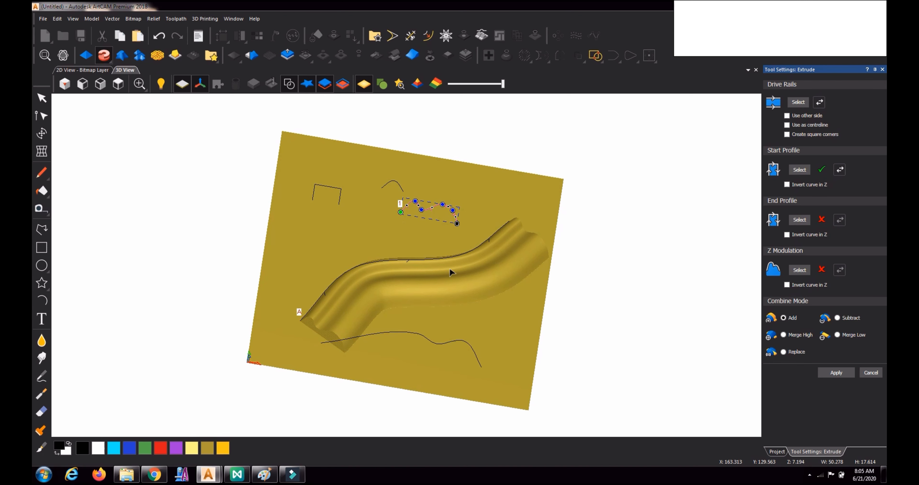
mouse_move(414, 255)
mouse_down()
mouse_move(397, 256)
mouse_move(376, 315)
mouse_move(412, 303)
mouse_move(404, 310)
mouse_move(395, 299)
mouse_move(402, 300)
mouse_up()
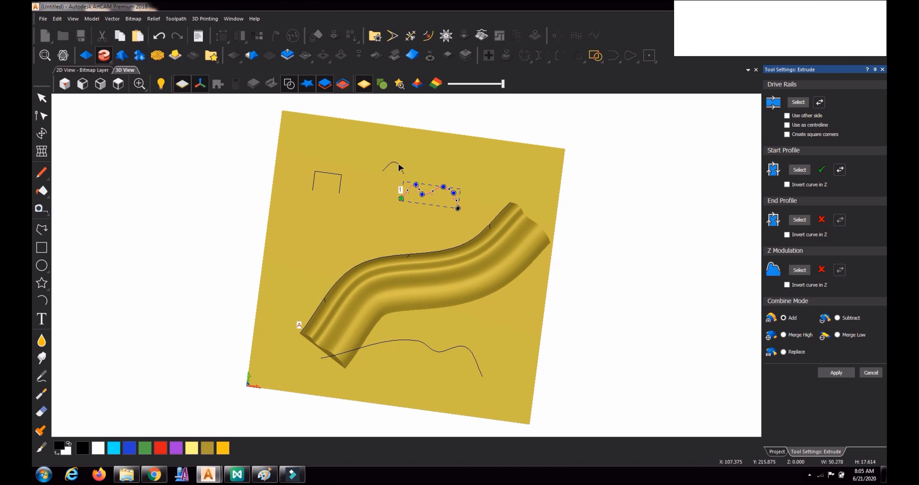
Assign the open rectangular vector as the extrusion's end profile and inspect the far end of the preview.
click(336, 174)
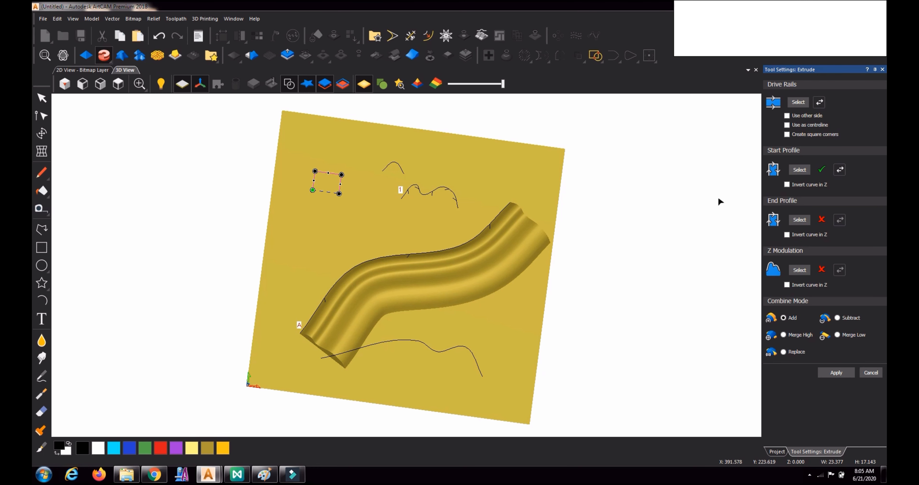
click(798, 221)
drag(493, 271, 281, 314)
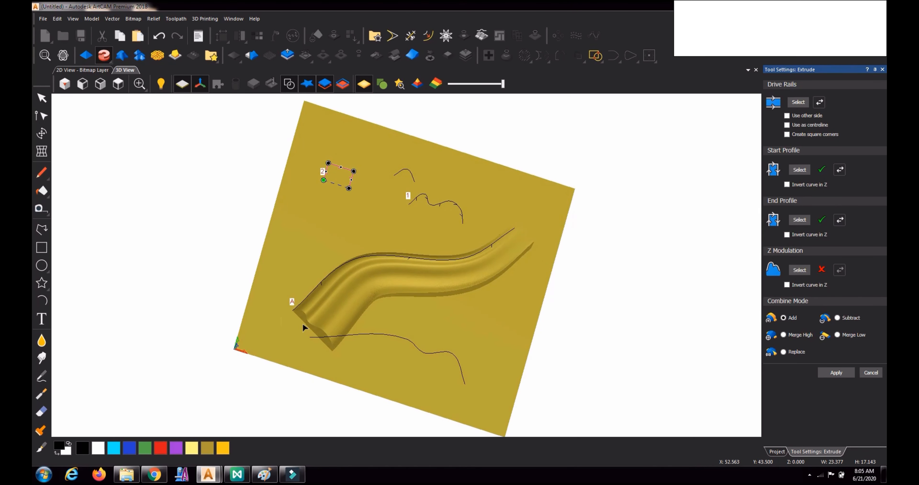
drag(522, 283, 535, 248)
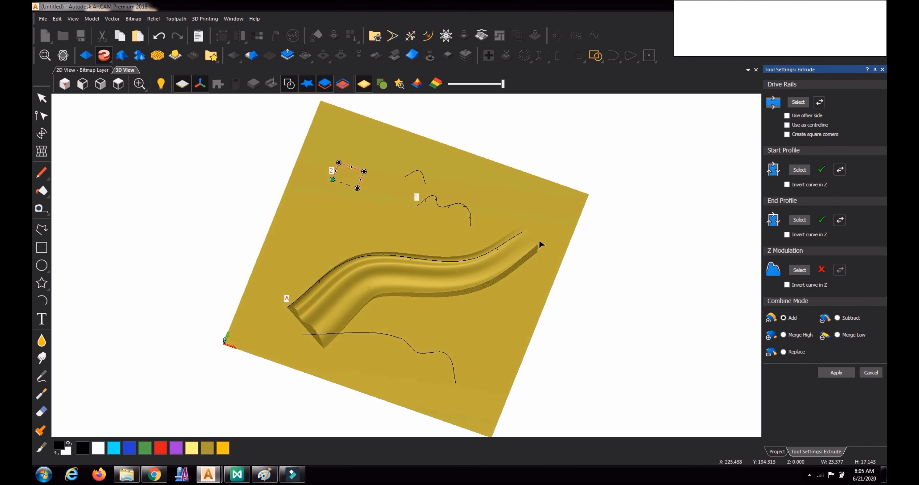
mouse_move(475, 240)
mouse_down()
mouse_move(440, 245)
mouse_move(442, 236)
mouse_up()
Assign the small single-arch curve as the extrusion's end profile and inspect the blended shape.
click(429, 173)
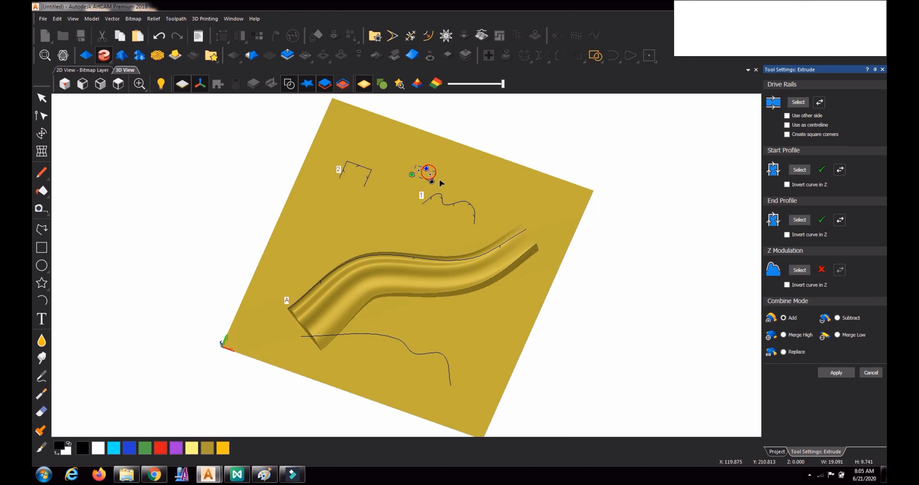
click(800, 220)
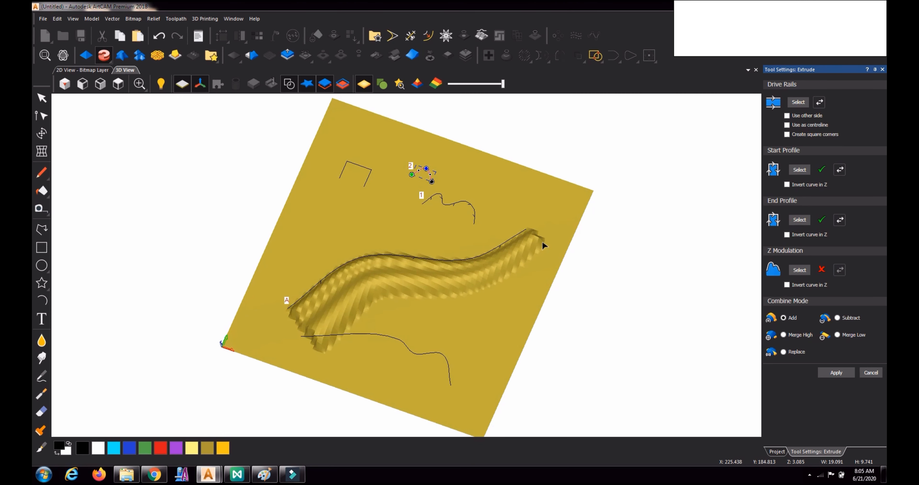
drag(496, 295, 504, 265)
mouse_move(435, 294)
mouse_down()
mouse_move(463, 324)
mouse_move(383, 309)
mouse_move(455, 317)
mouse_move(410, 309)
mouse_move(424, 293)
mouse_move(433, 310)
mouse_up()
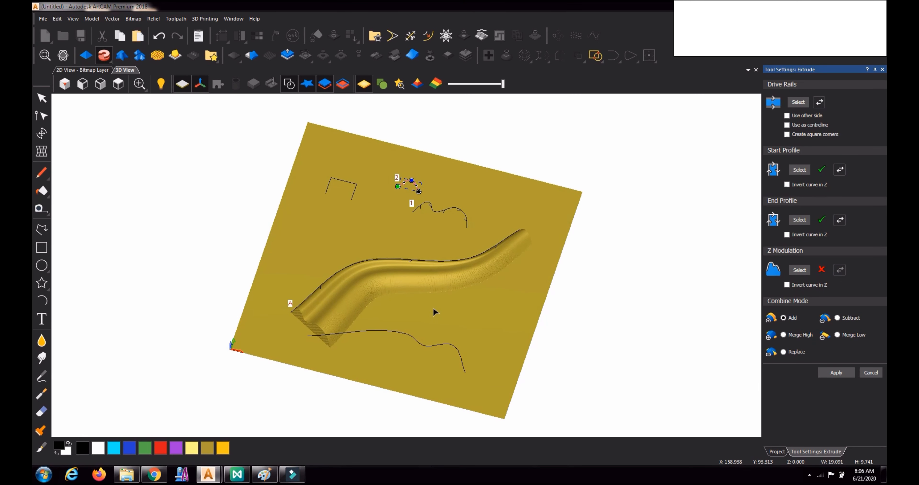
scroll(433, 308, up, 2)
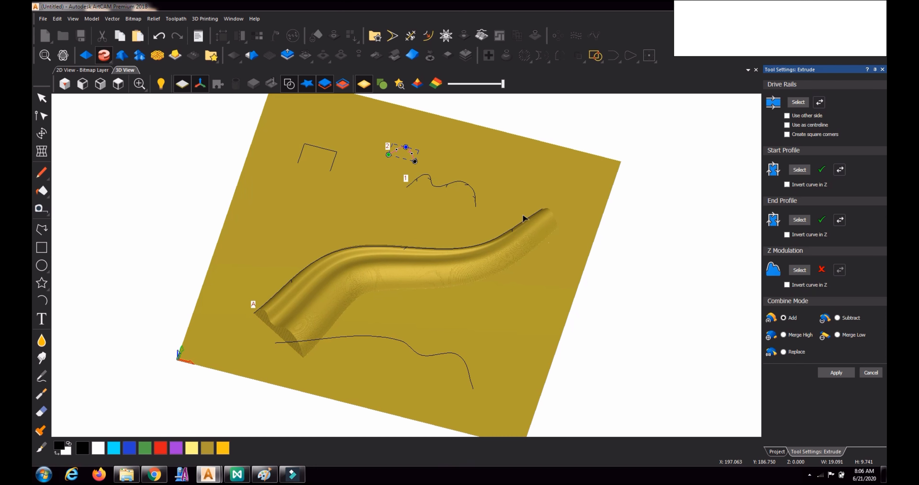
Assign the long wavy curve below the extrusion as its Z modulation and inspect the height variation.
click(360, 335)
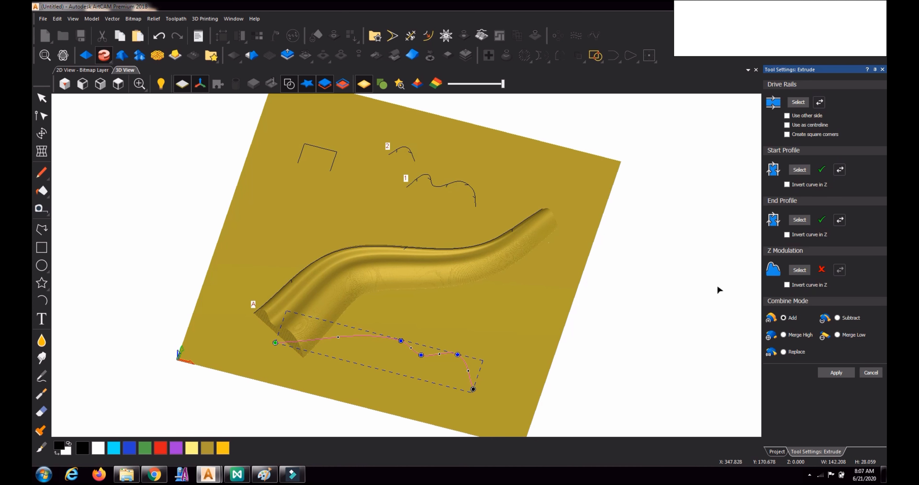
click(799, 269)
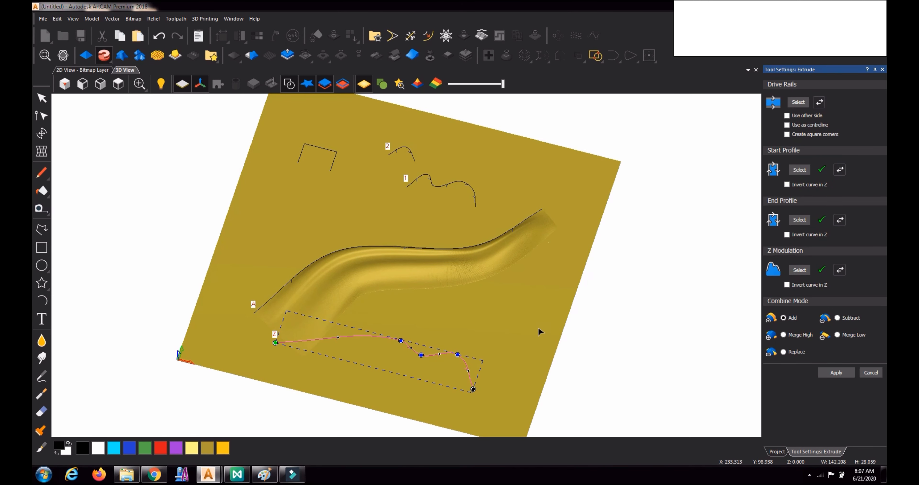
drag(459, 342, 384, 286)
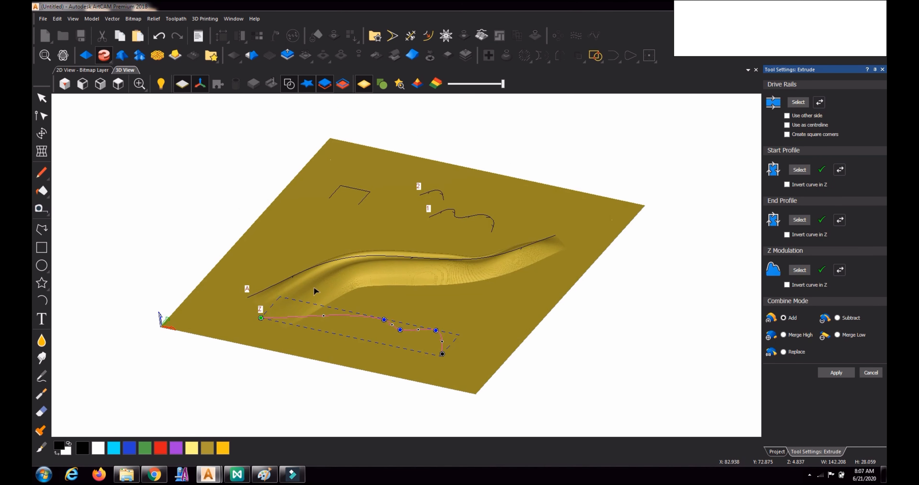
drag(421, 308, 286, 304)
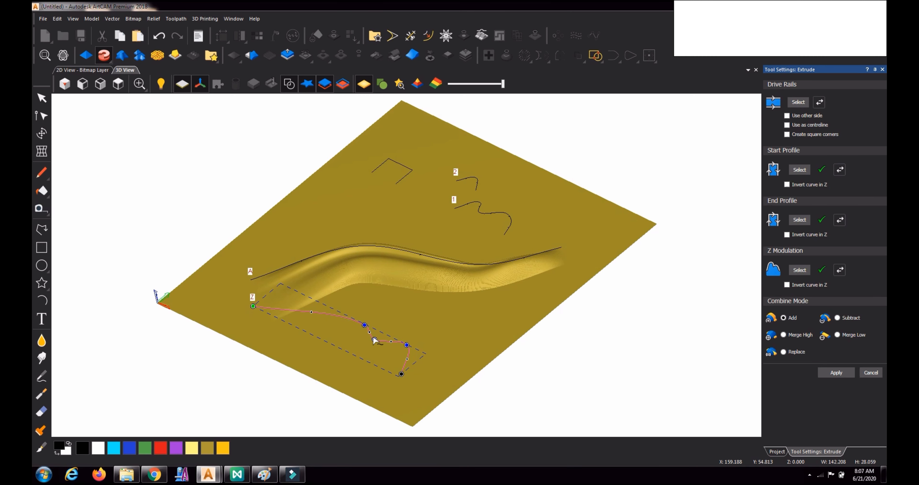
drag(434, 294, 450, 216)
drag(494, 251, 478, 314)
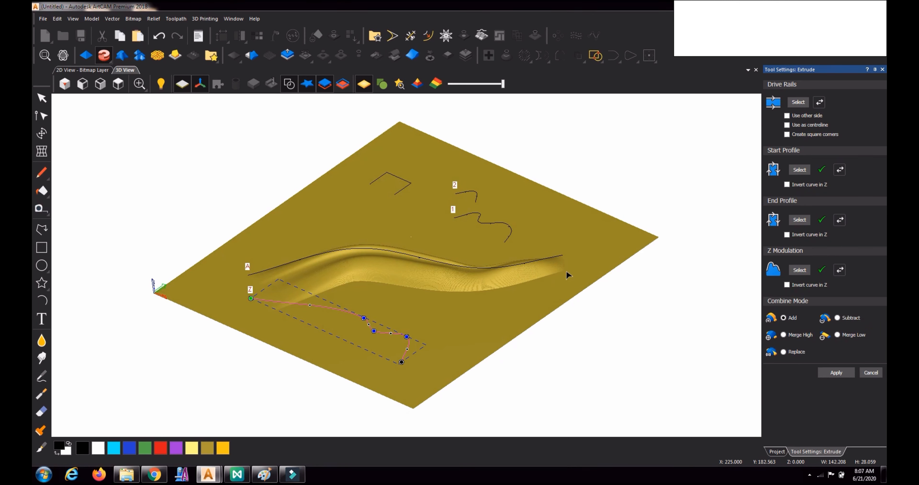
mouse_move(551, 269)
mouse_down()
mouse_move(527, 278)
mouse_move(534, 274)
mouse_up()
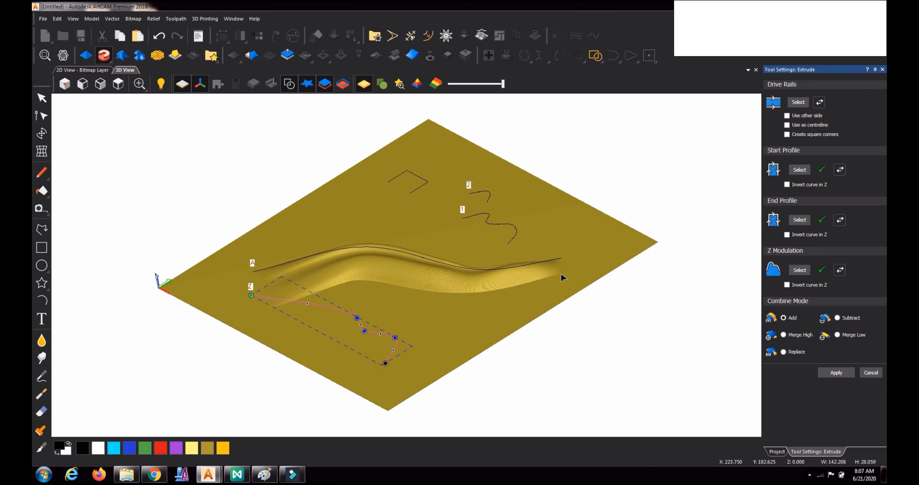
drag(442, 297, 490, 331)
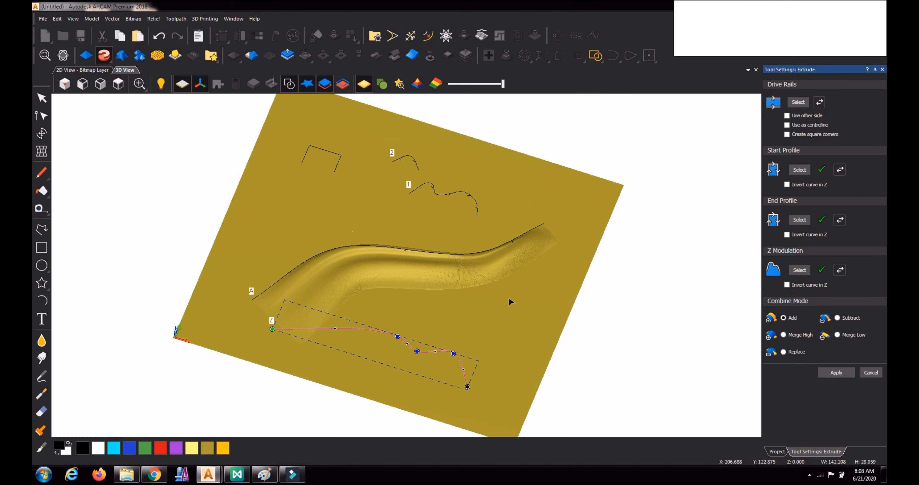
Try building the extrusion on the other side of the drive rail, and turn that option back off.
drag(361, 242, 345, 269)
click(312, 260)
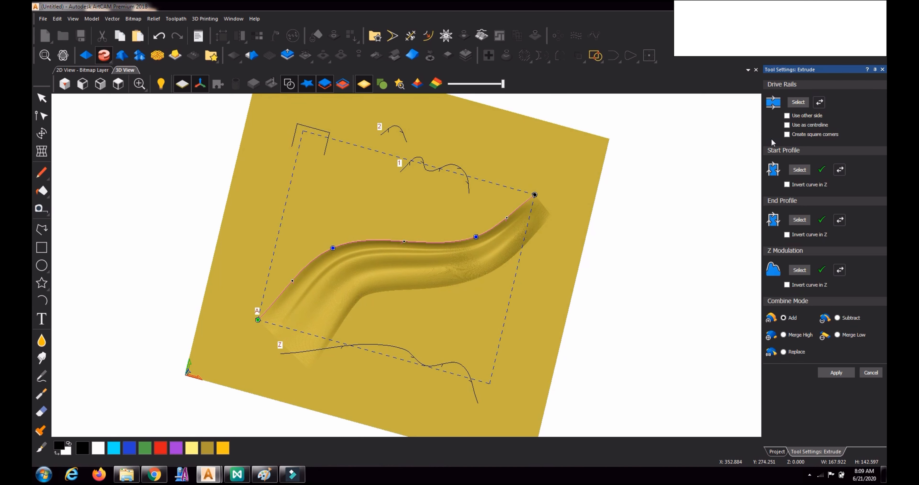
click(787, 116)
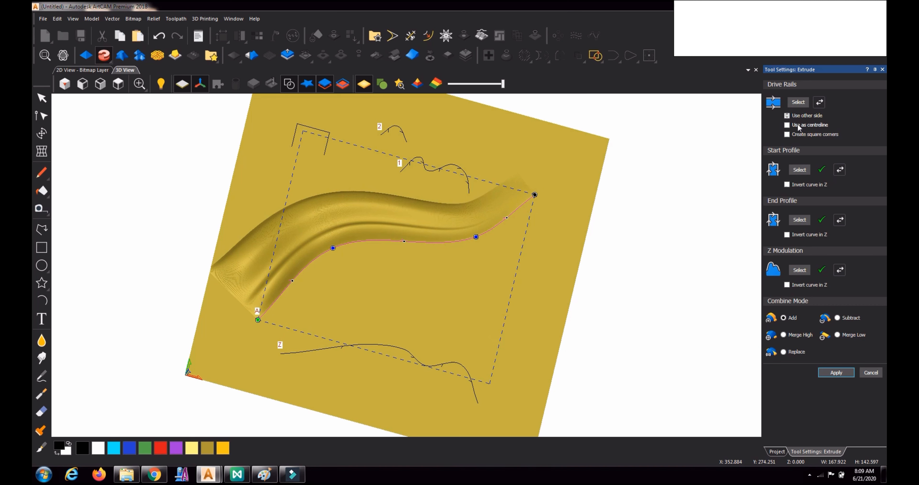
click(786, 115)
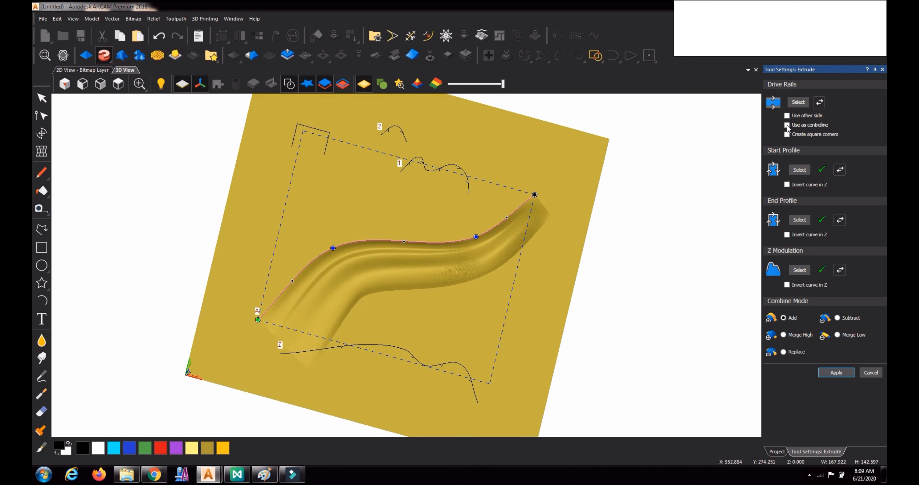
Use the drive rail as the centreline of the extrusion and inspect the start end in perspective.
click(787, 125)
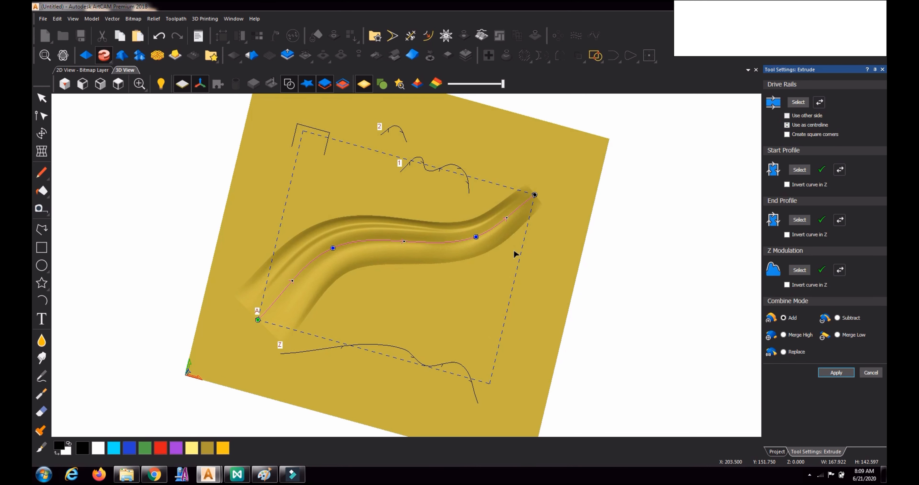
mouse_move(438, 296)
mouse_down()
mouse_move(477, 320)
mouse_move(405, 294)
mouse_move(433, 303)
mouse_up()
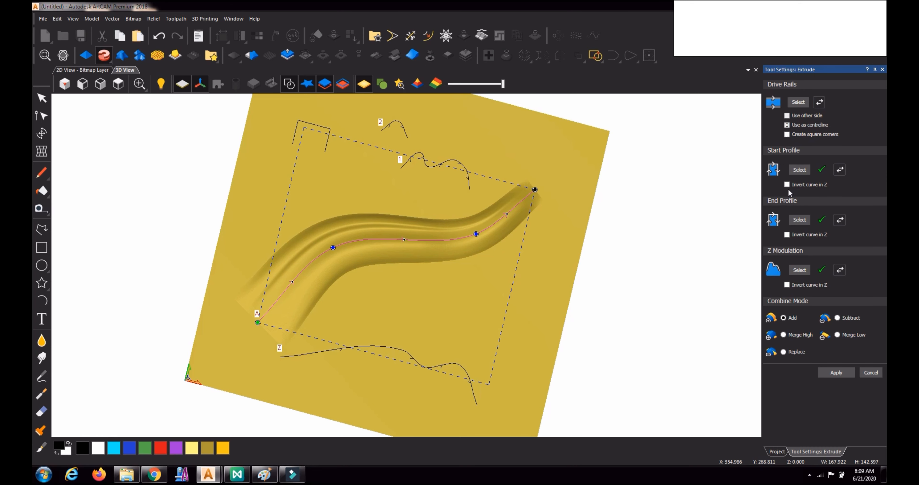
drag(382, 314, 247, 278)
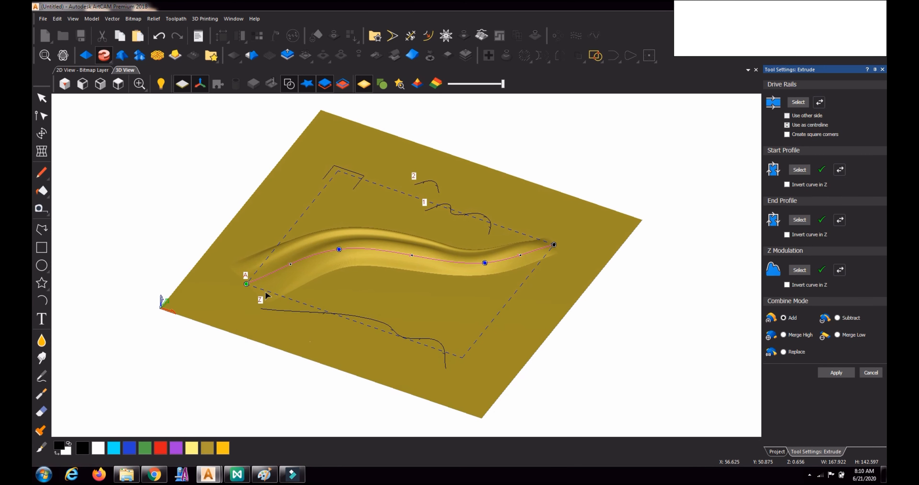
Compare the extrusion with and without the start profile inverted in Z, leaving the inversion on.
click(786, 184)
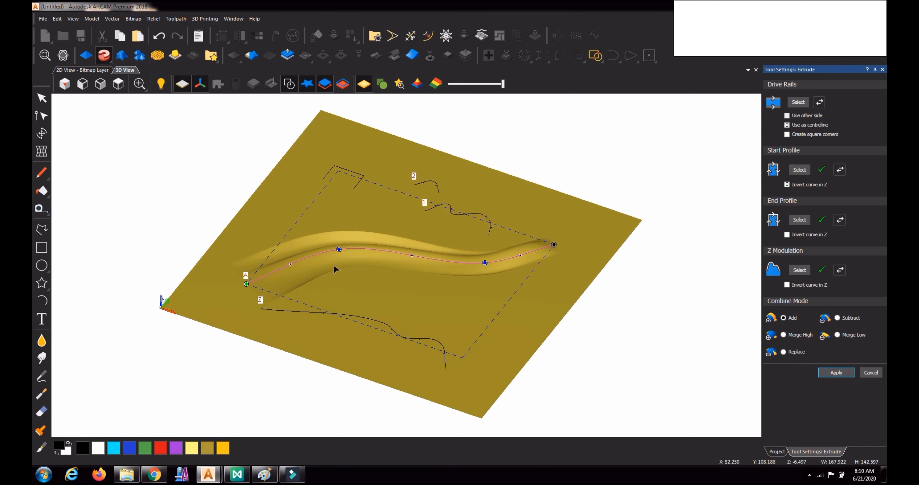
drag(540, 277, 406, 238)
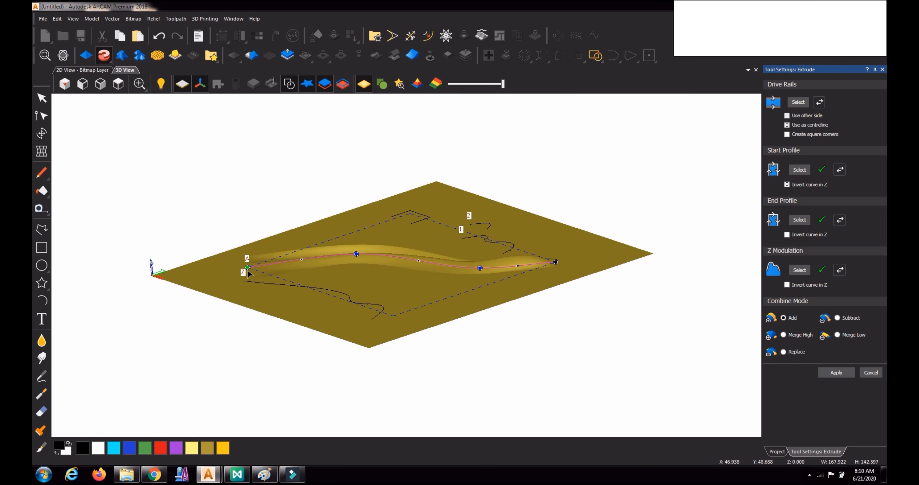
click(787, 184)
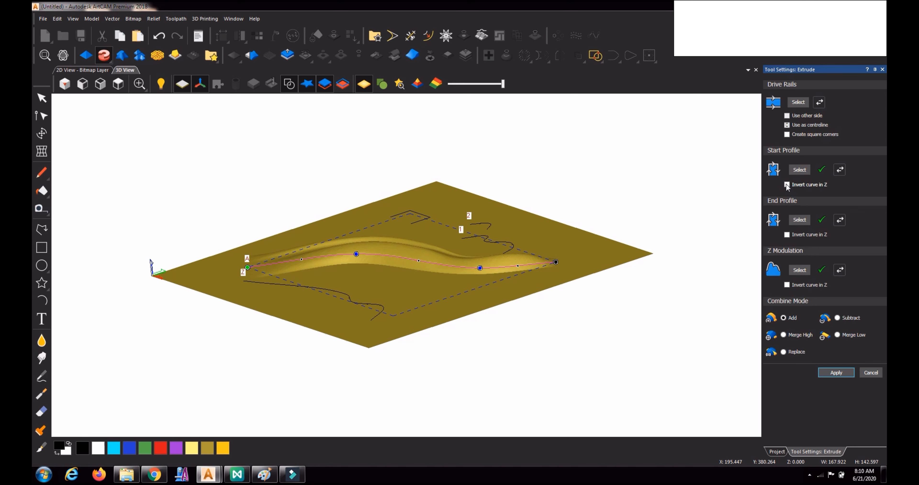
click(786, 184)
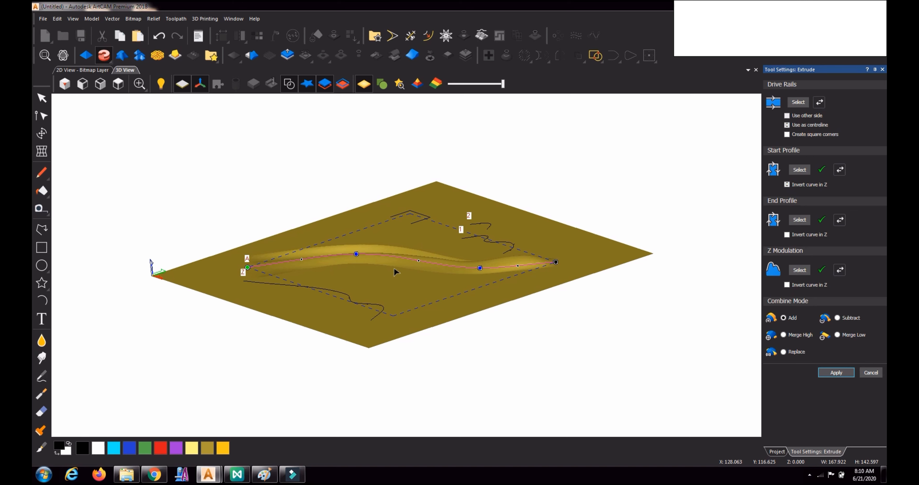
Invert the end profile in Z, inspect the relief, and turn off the start profile's Z inversion.
click(787, 234)
drag(555, 251, 550, 321)
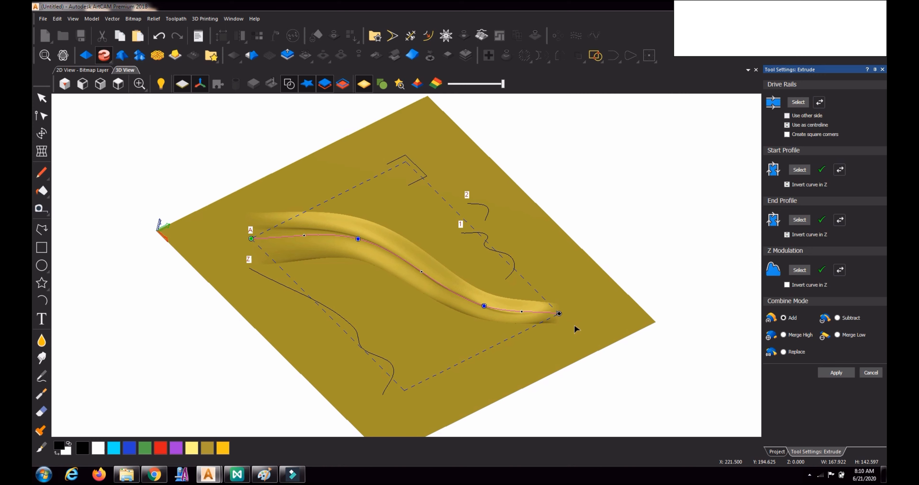
drag(460, 334, 453, 297)
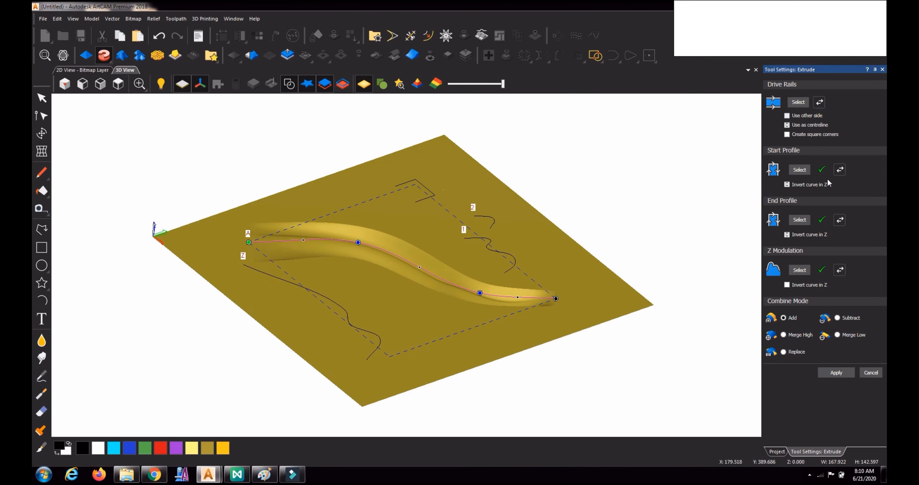
click(786, 184)
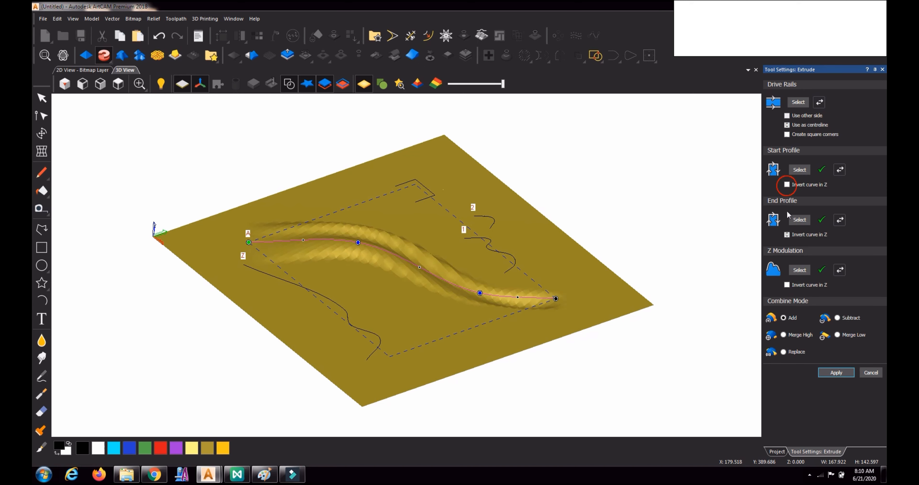
Turn off the end profile's Z inversion and inspect the extruded relief in perspective.
click(786, 234)
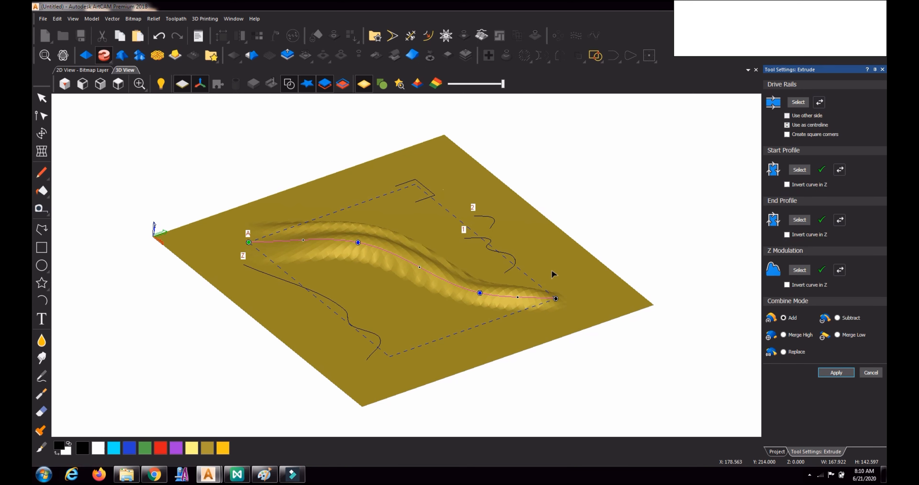
mouse_move(359, 288)
mouse_down()
mouse_move(489, 368)
mouse_move(409, 303)
mouse_up()
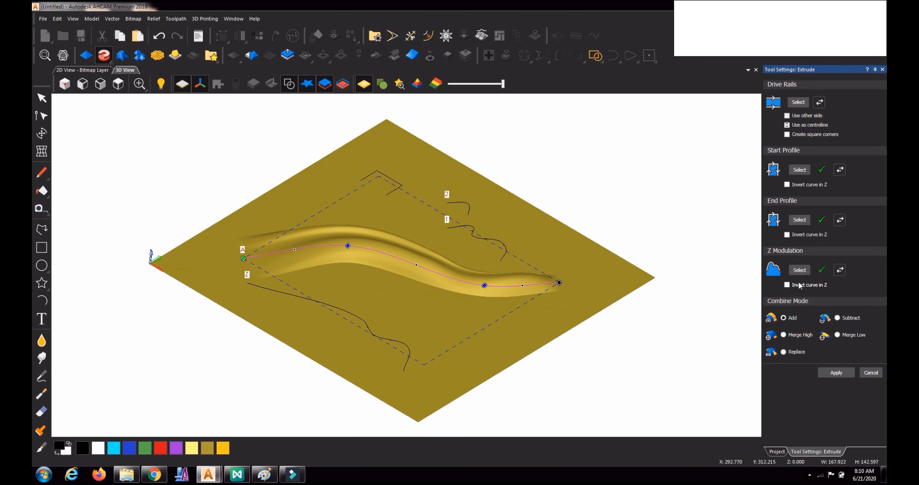
drag(414, 302, 424, 289)
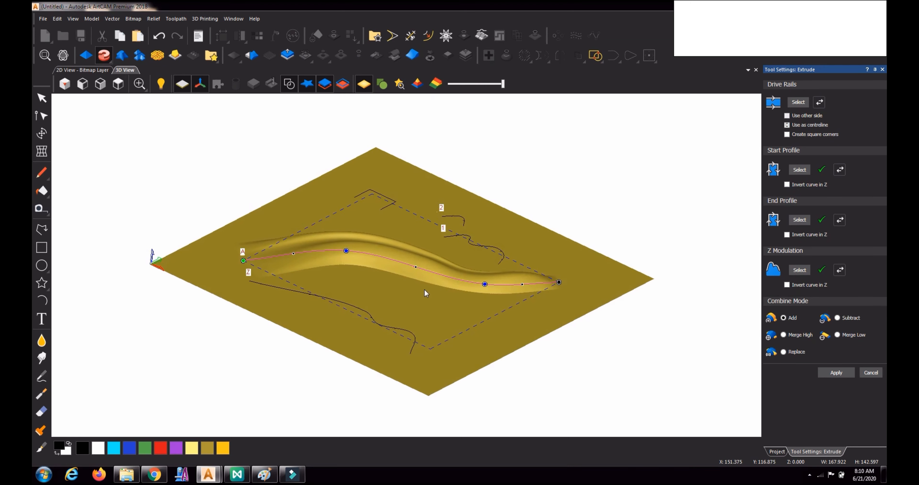
Try inverting the Z modulation curve and the Subtract combine mode, returning to the uninverted curve and Add.
click(786, 284)
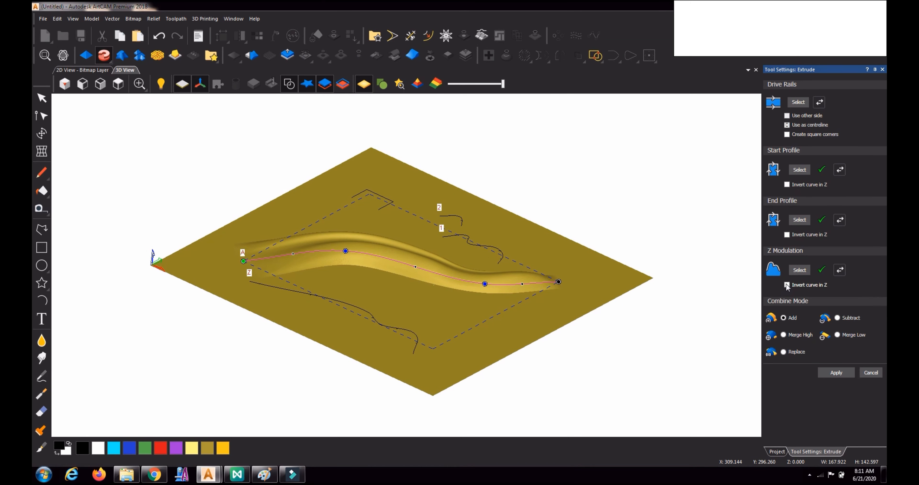
click(786, 285)
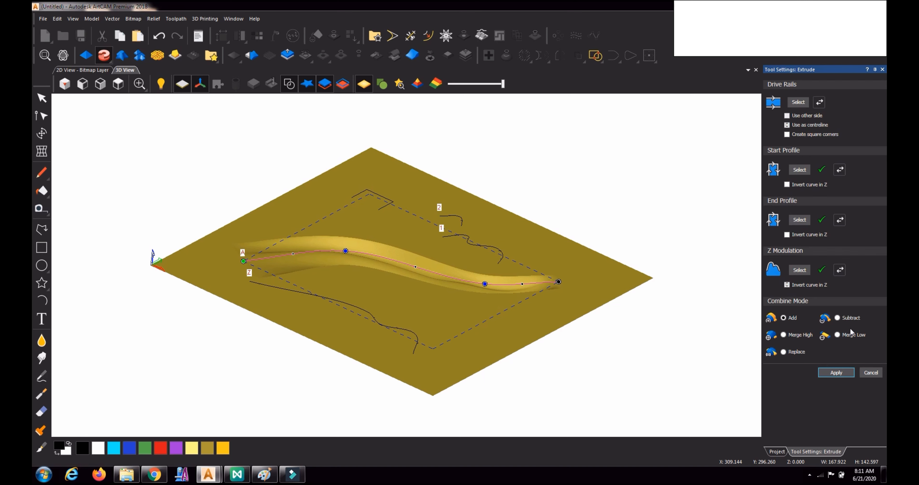
click(786, 284)
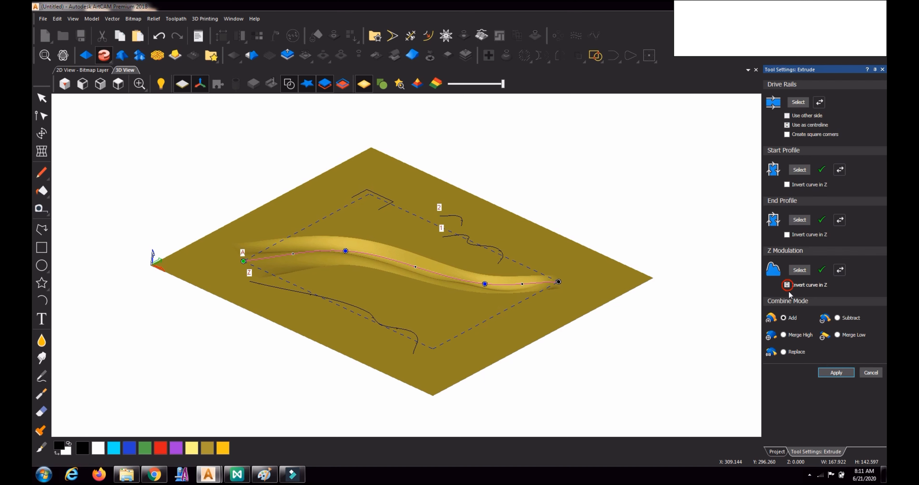
click(838, 318)
click(783, 318)
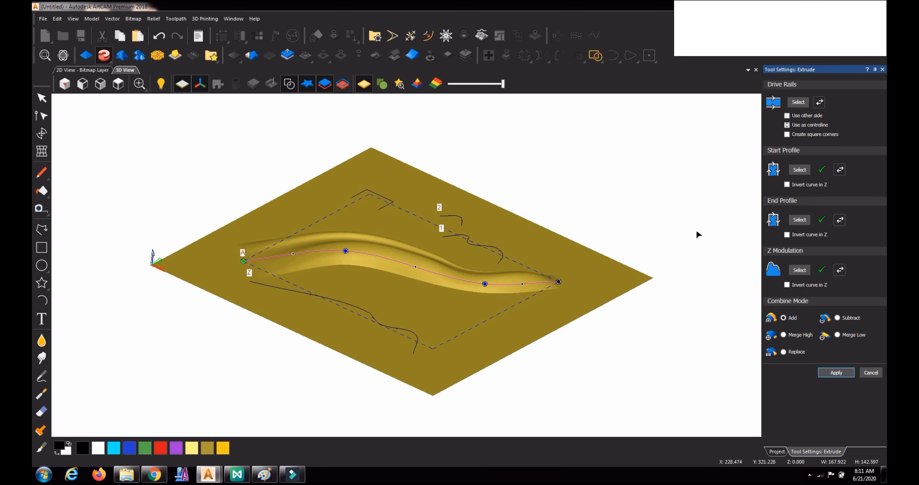
Try inverting the start profile in Z, turn that inversion back off, and inspect the whole relief.
drag(474, 278, 329, 265)
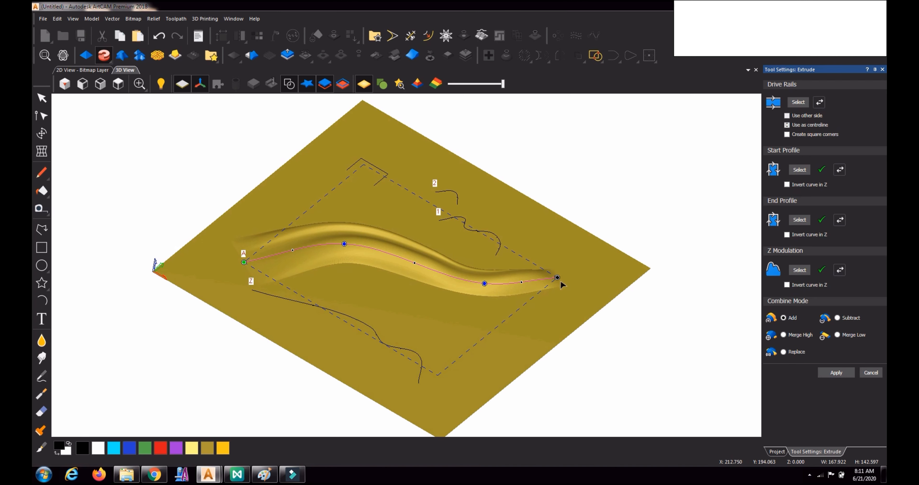
click(787, 184)
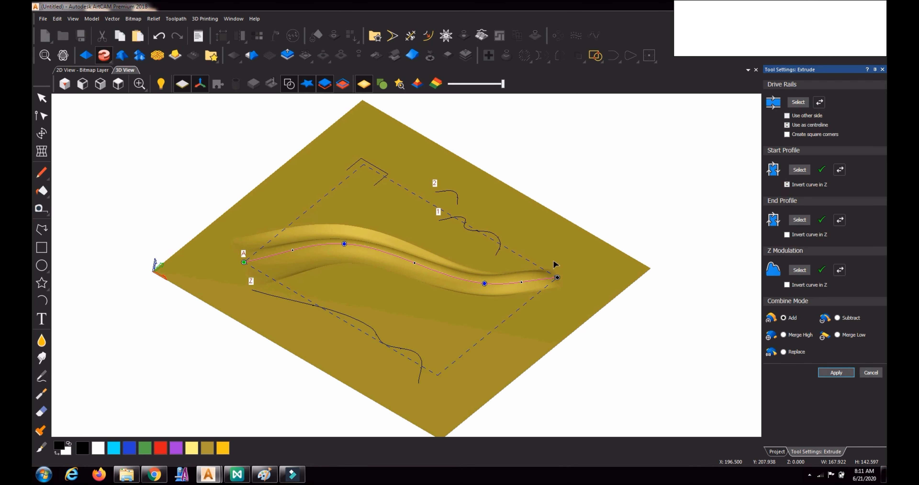
drag(551, 254, 499, 311)
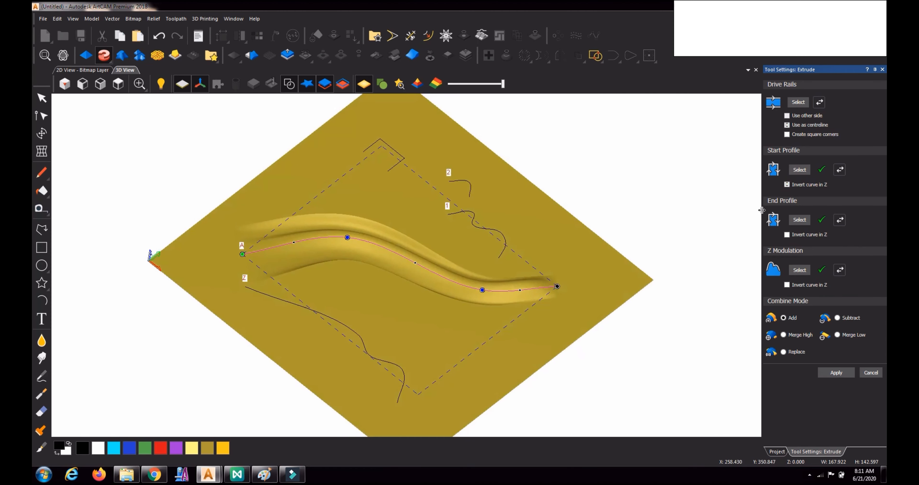
click(786, 185)
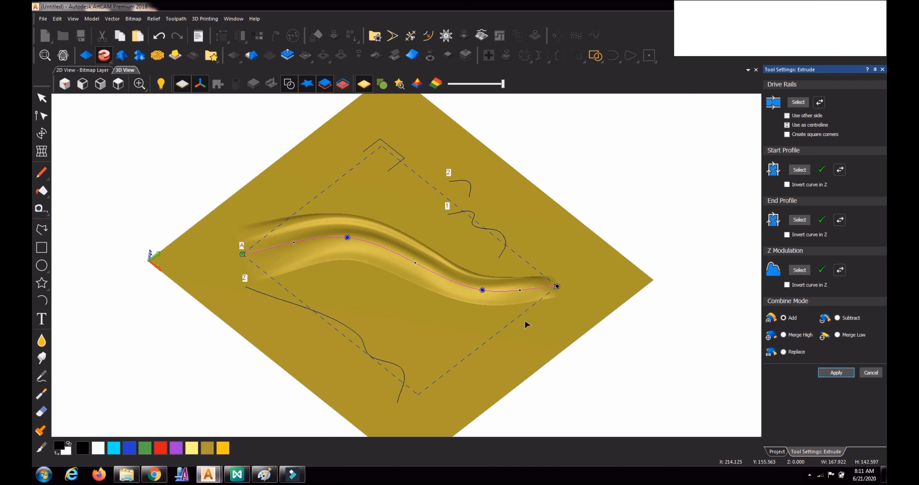
drag(460, 311, 439, 354)
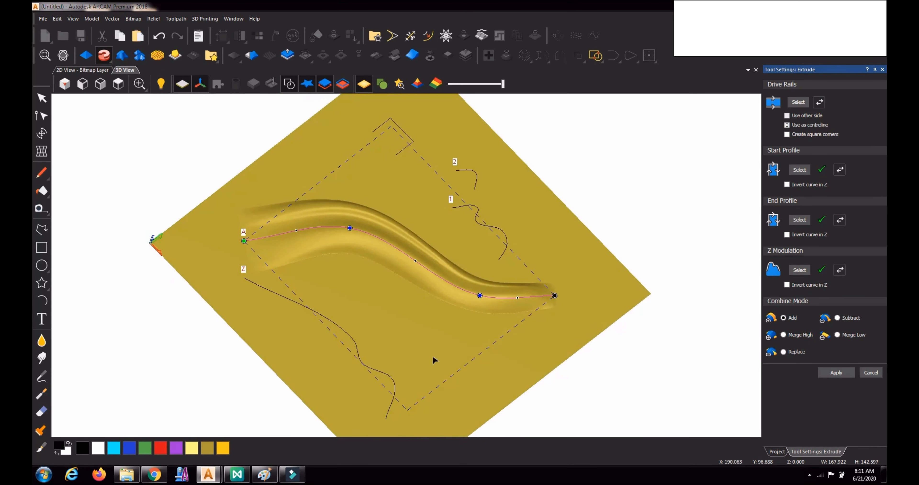
scroll(434, 353, up, 2)
scroll(434, 353, down, 1)
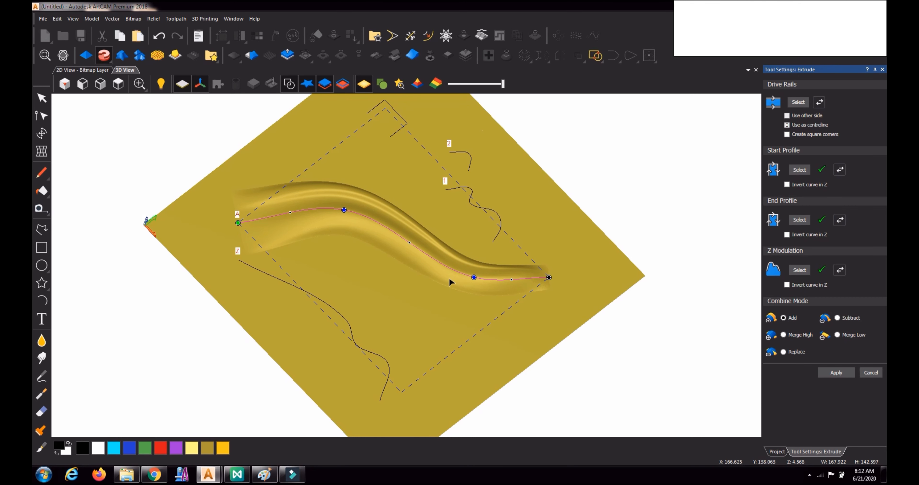
scroll(440, 303, down, 1)
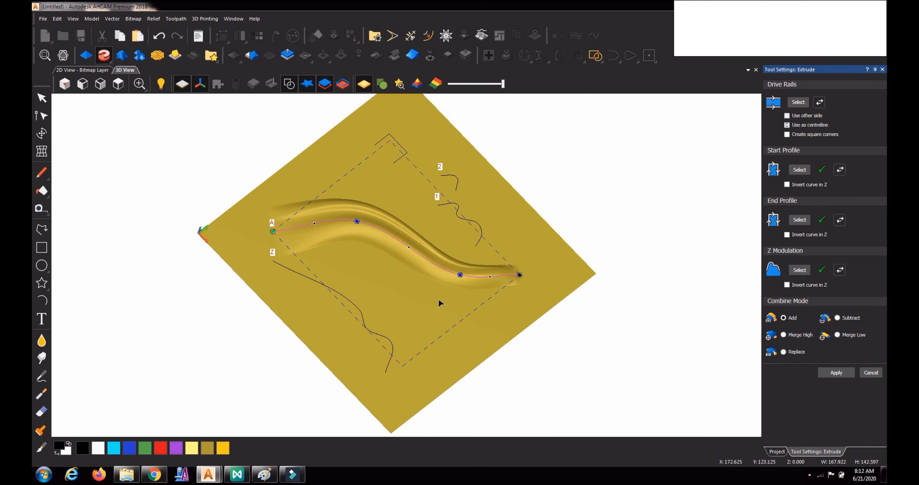